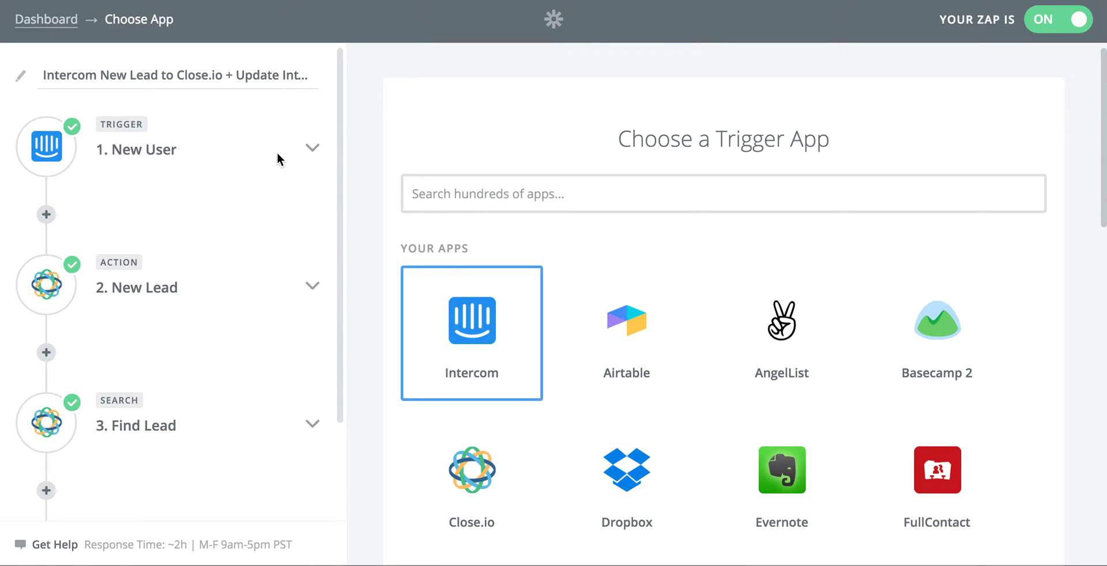
Review the sequence of trigger, action and search steps in the Intercom New Lead to Close.io Zap
scroll(278, 154, "down", 3)
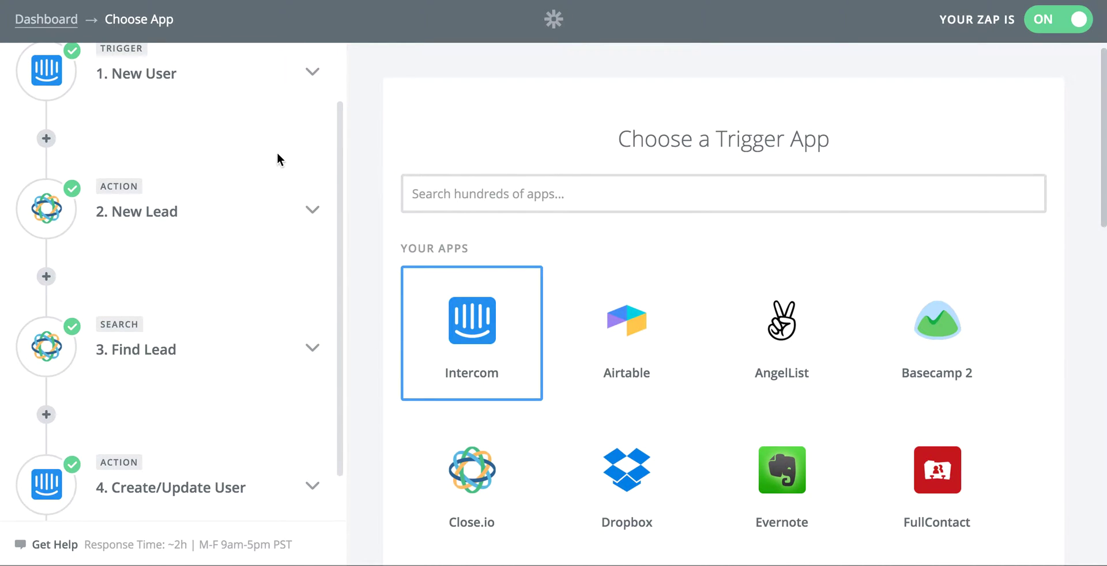
scroll(278, 160, "up", 2)
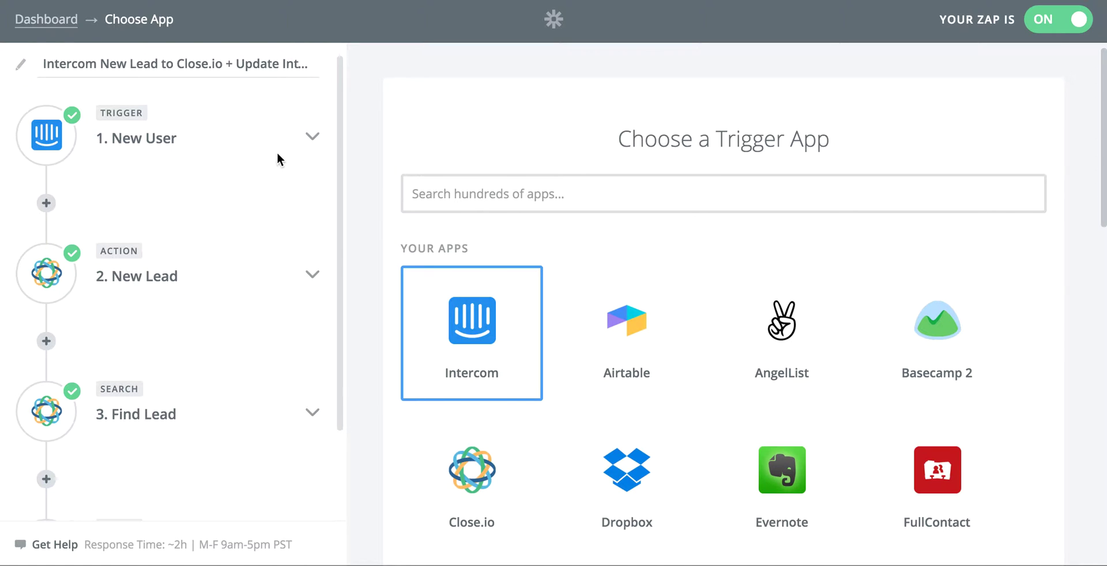
scroll(277, 152, "down", 3)
scroll(277, 152, "up", 2)
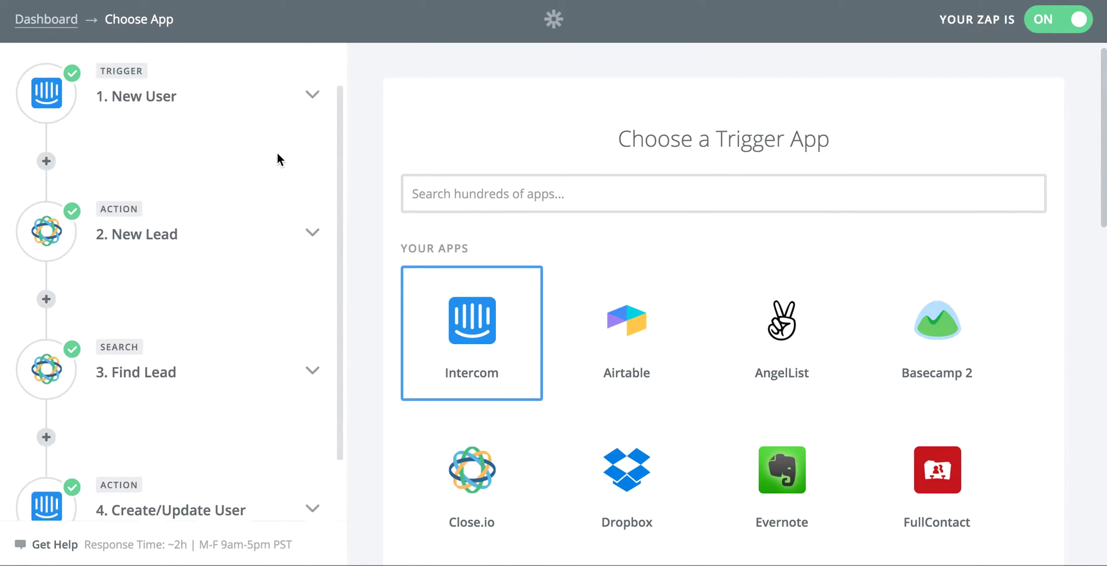
scroll(277, 153, "up", 1)
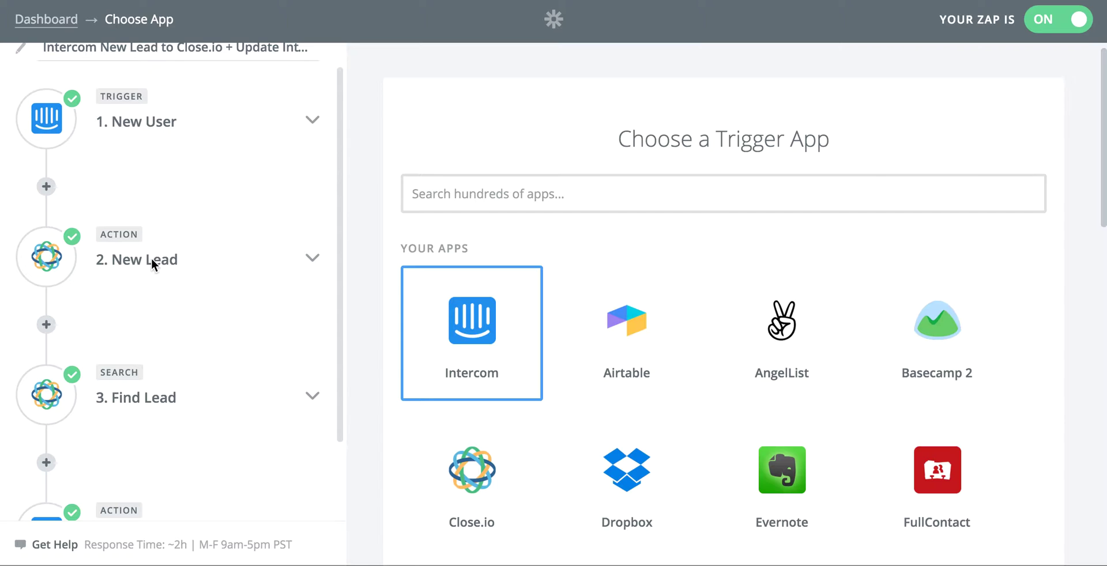
scroll(151, 263, "down", 1)
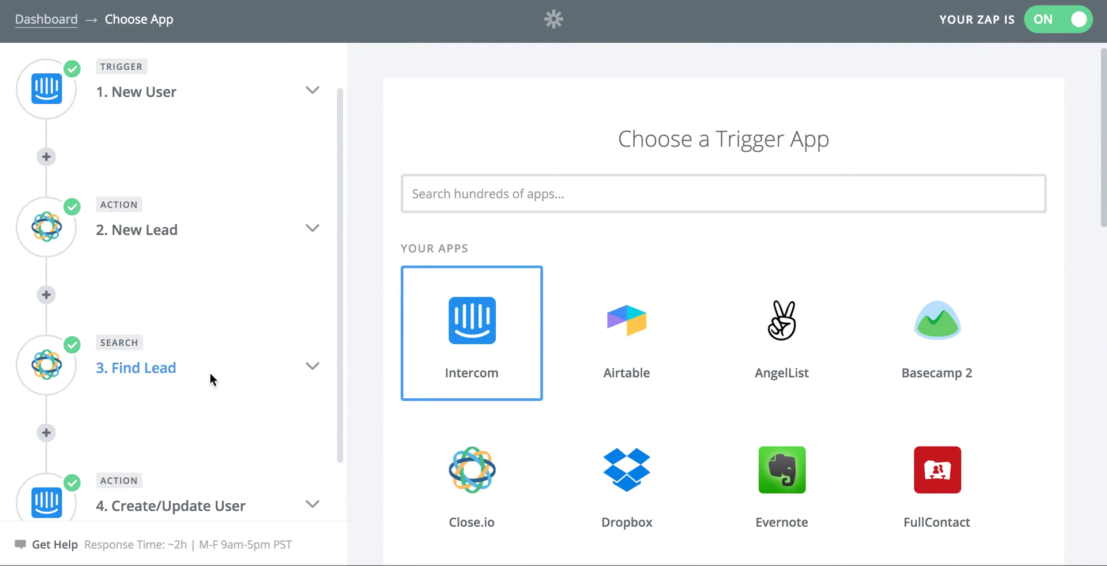
Open the Find Lead step's test page and its search options, and examine the search fields and custom search query
left_click(168, 368)
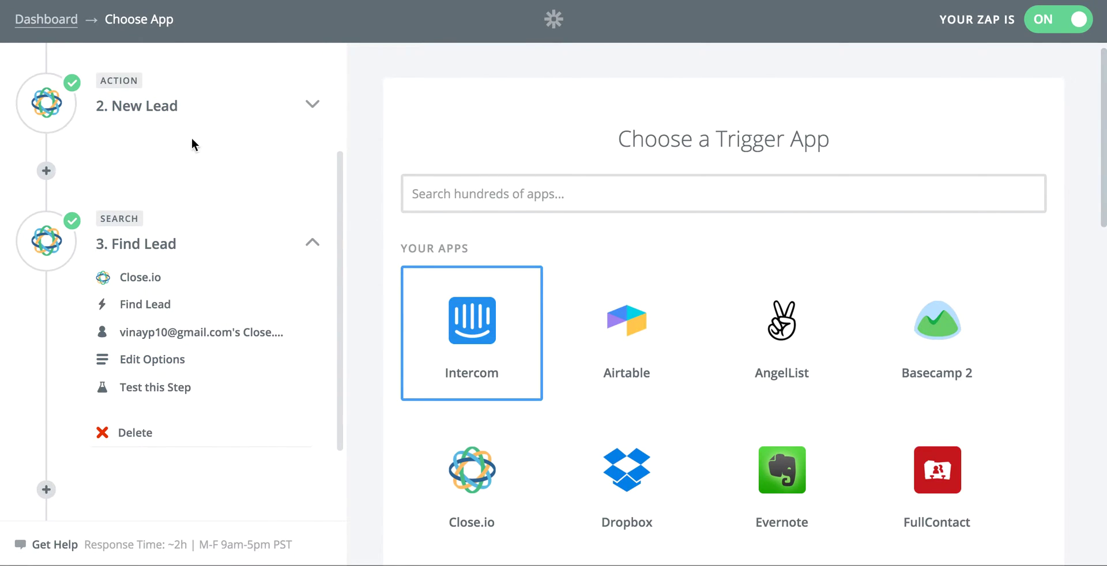
left_click(156, 388)
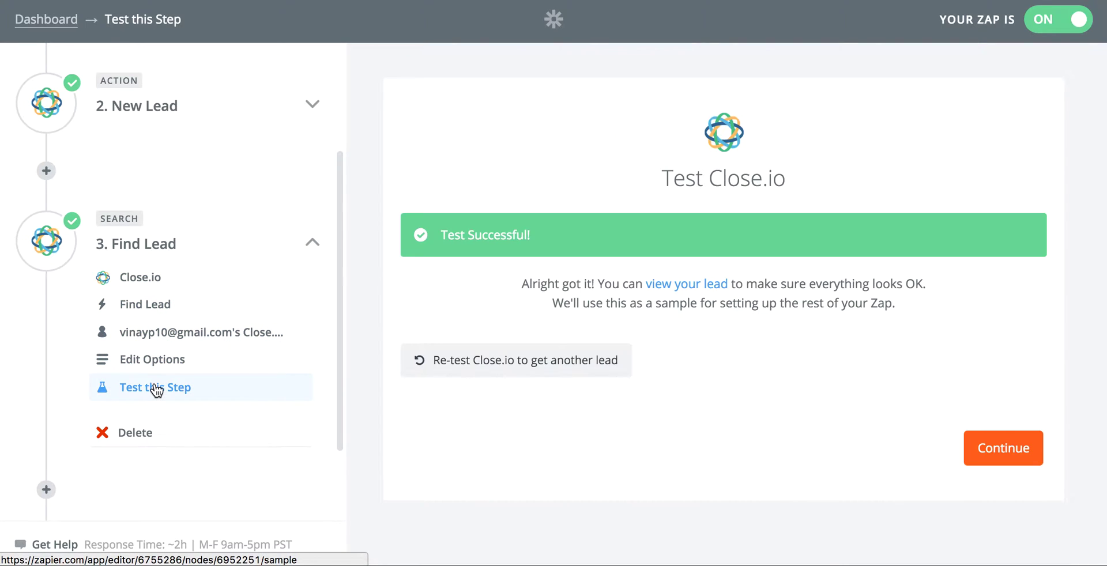
left_click(174, 364)
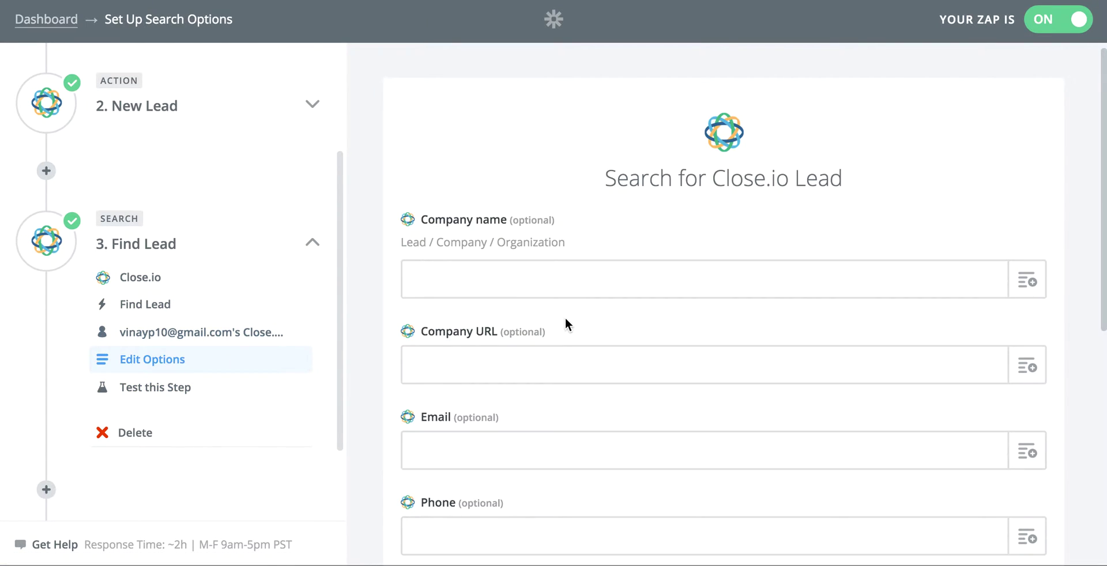
scroll(565, 317, "down", 6)
scroll(601, 330, "up", 5)
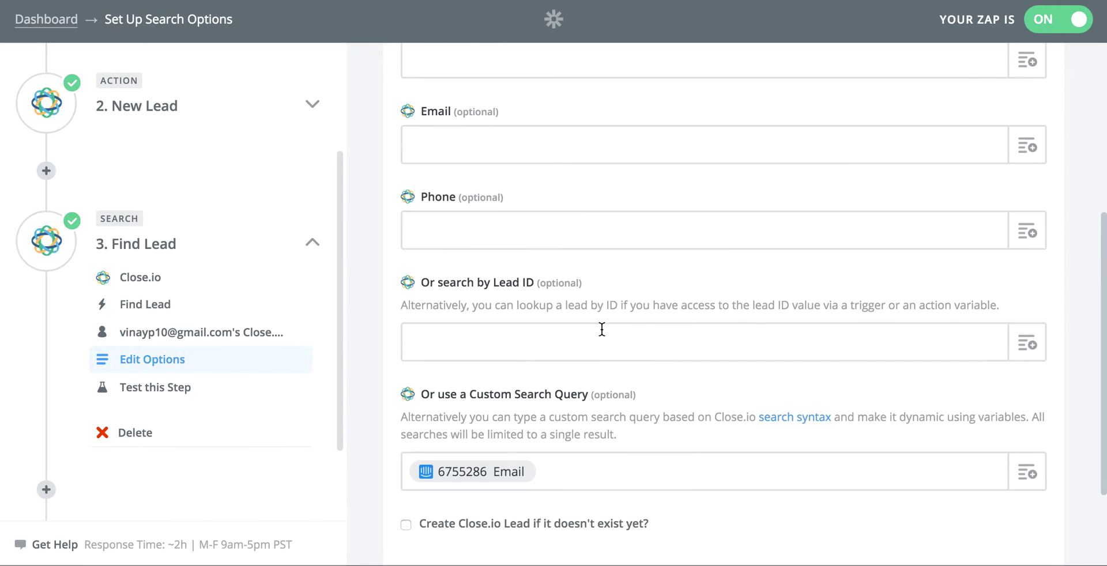
scroll(600, 329, "up", 2)
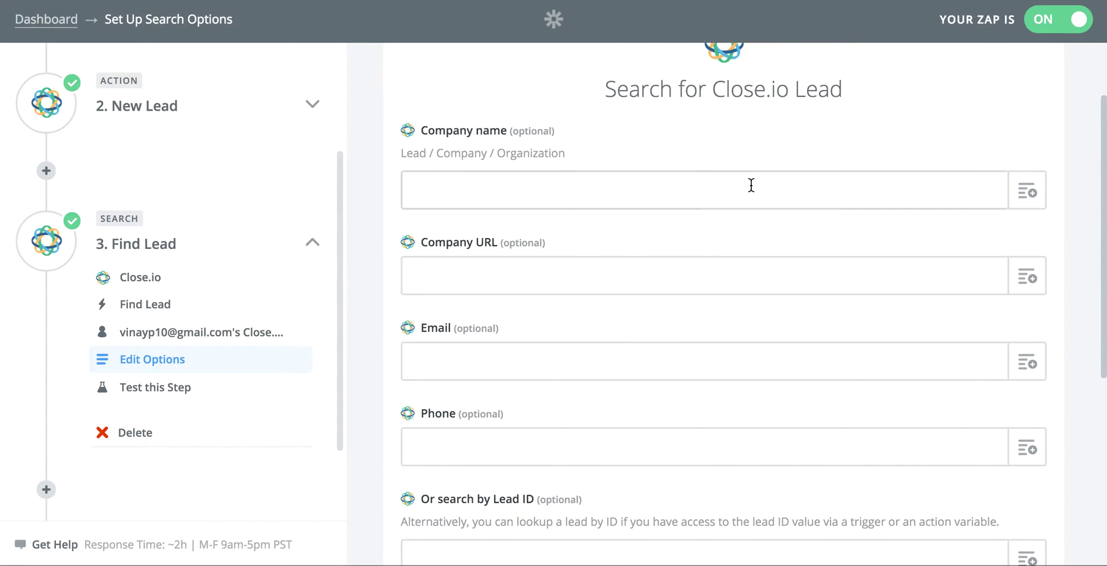
scroll(749, 183, "down", 5)
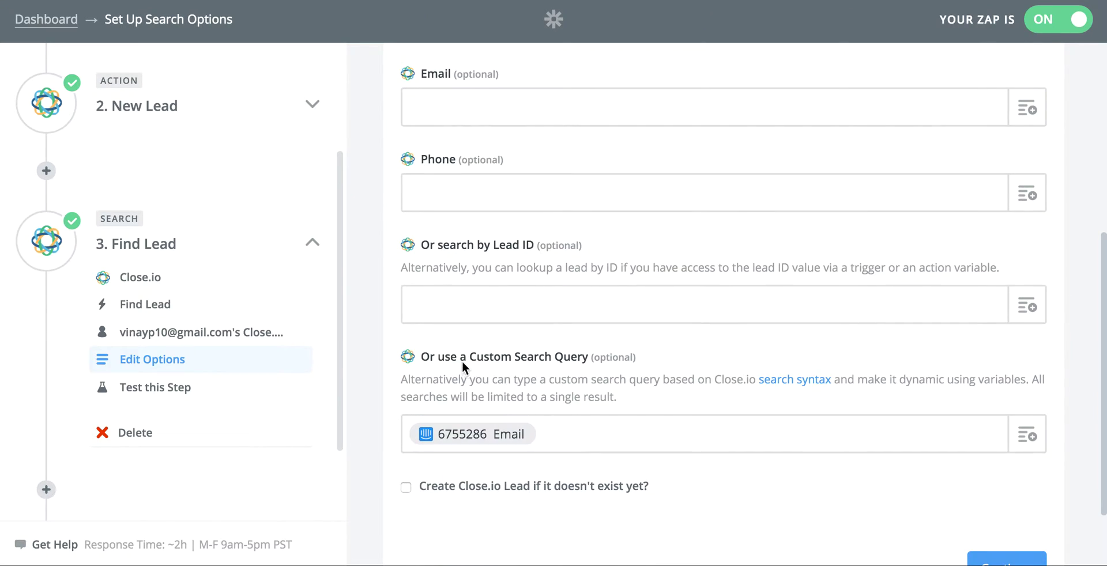
left_click(548, 432)
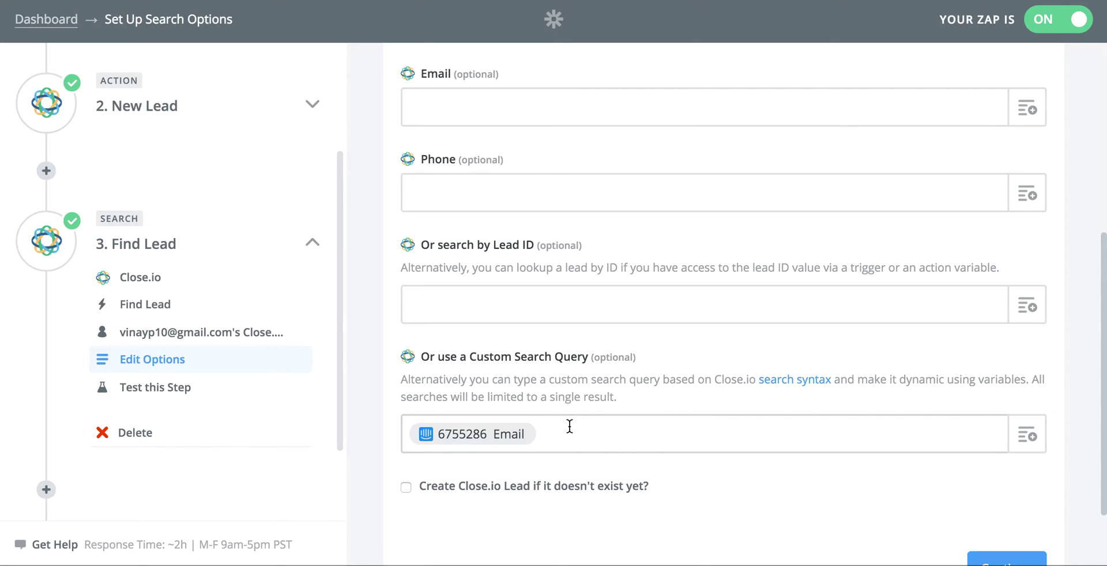
scroll(570, 426, "down", 1)
Open the Create/Update User action's template and check which earlier steps can supply data to the Created At field
scroll(175, 247, "down", 3)
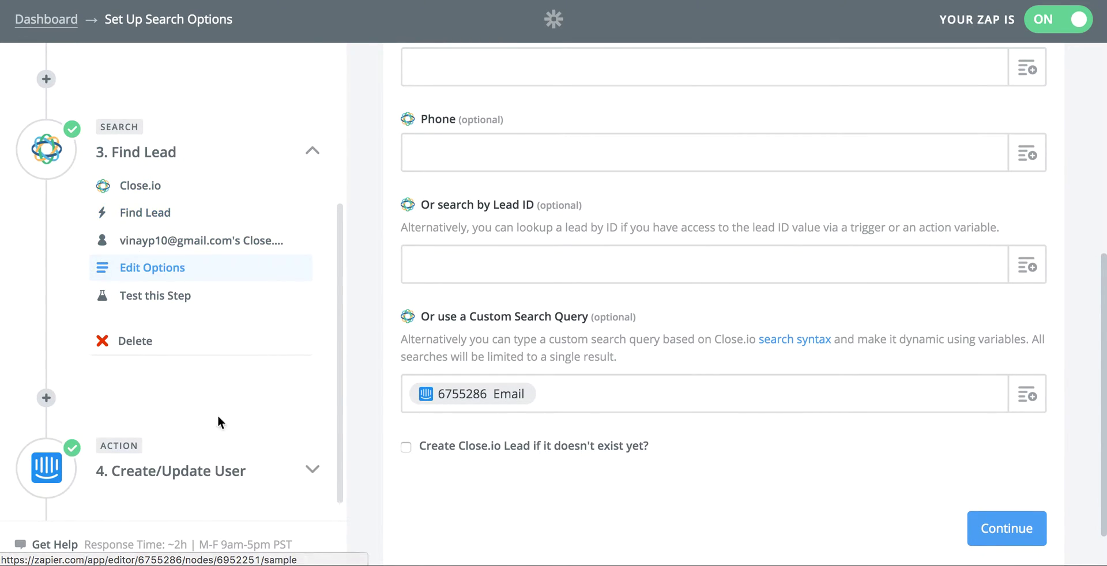
left_click(214, 479)
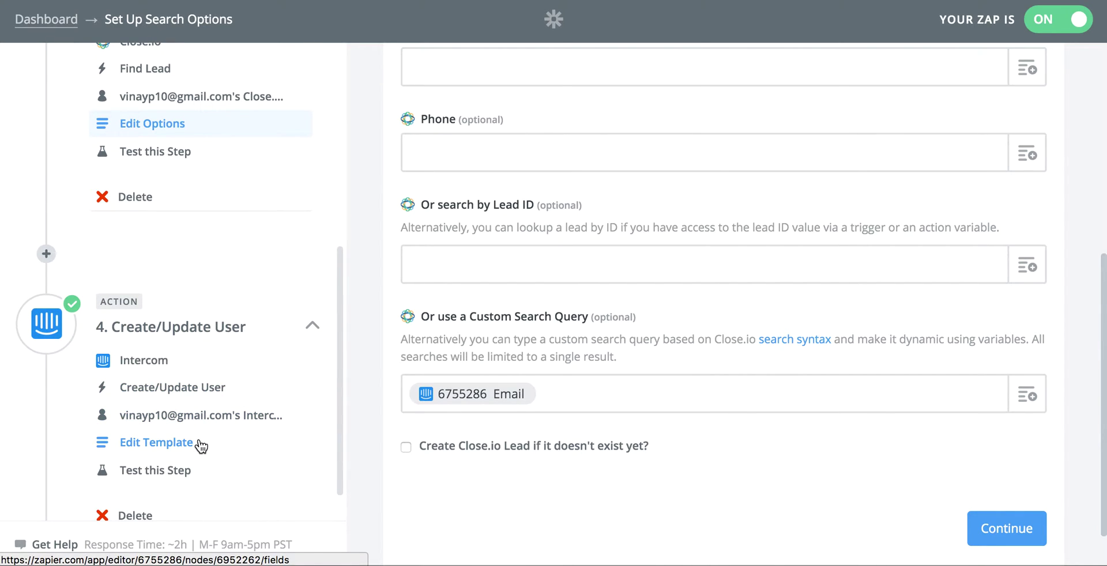
left_click(199, 444)
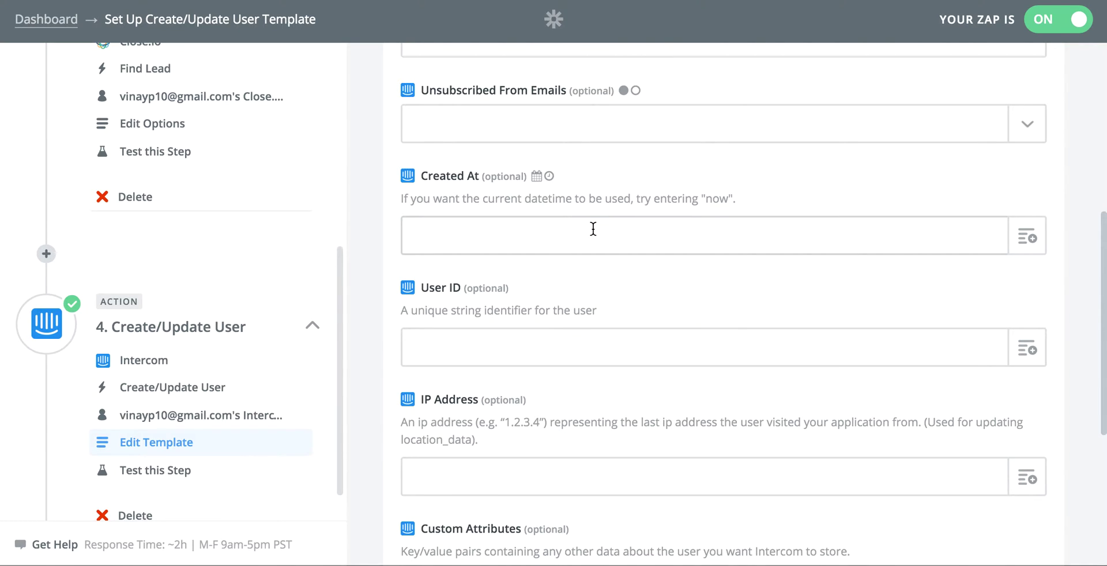
left_click(593, 229)
left_click(1036, 238)
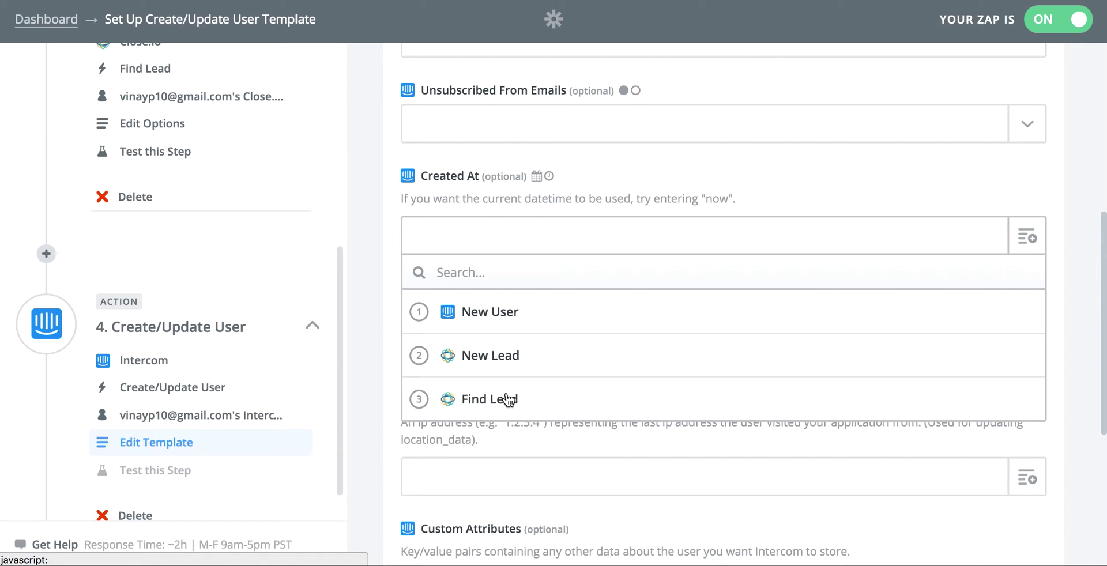
left_click(376, 334)
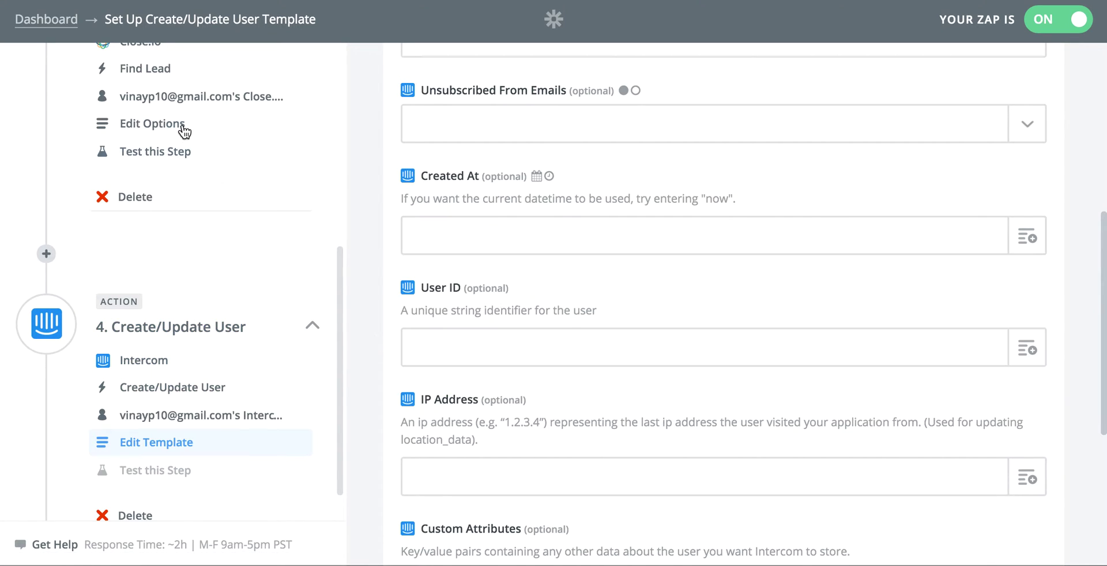
Review how the Find Lead search and the Create/Update User action follow each other in the Zap
scroll(184, 132, "up", 3)
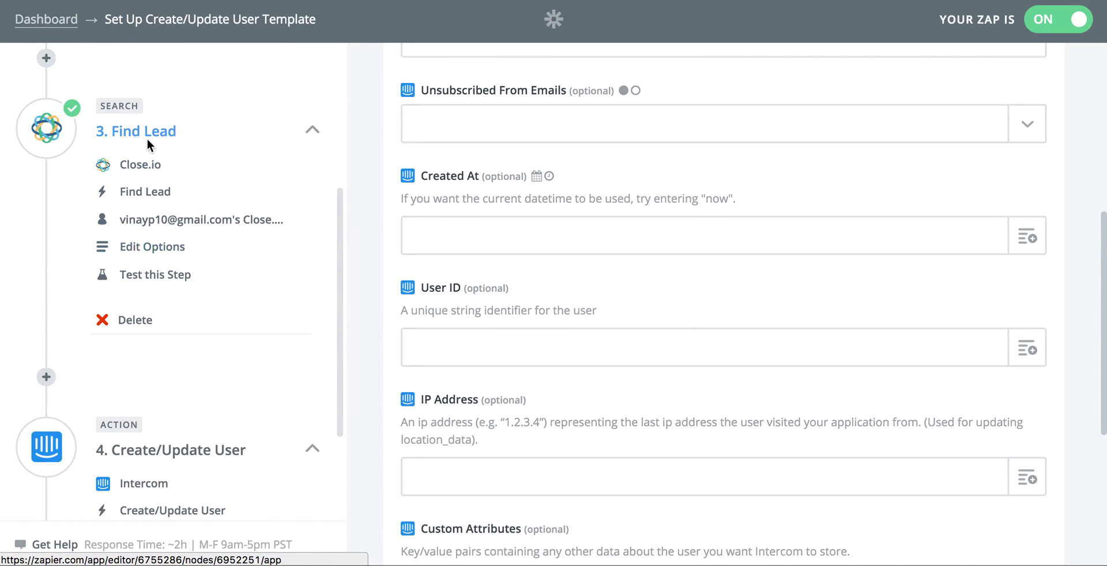
scroll(147, 138, "down", 3)
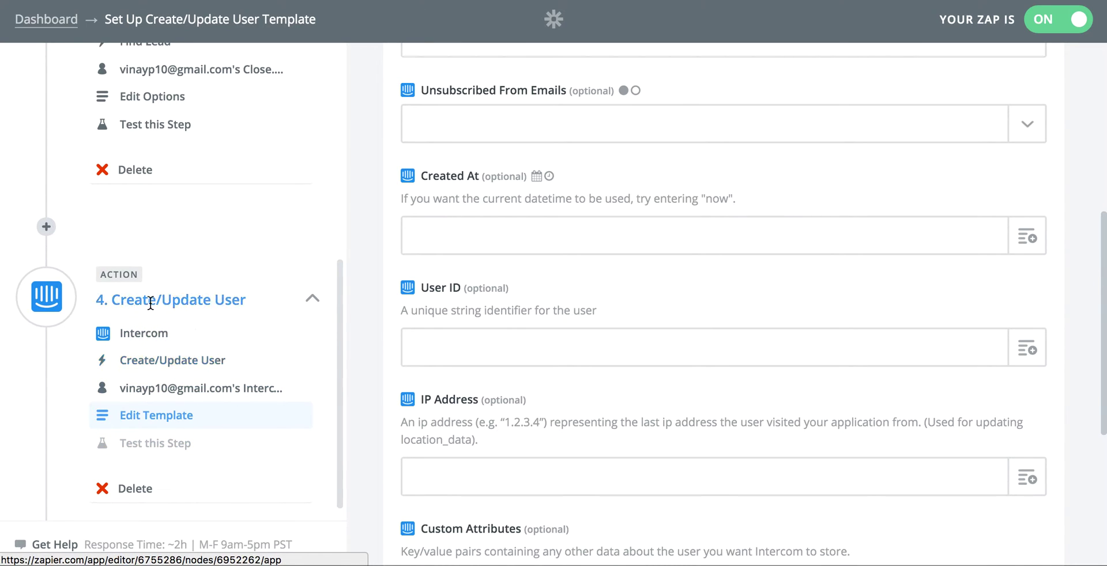
scroll(220, 275, "up", 4)
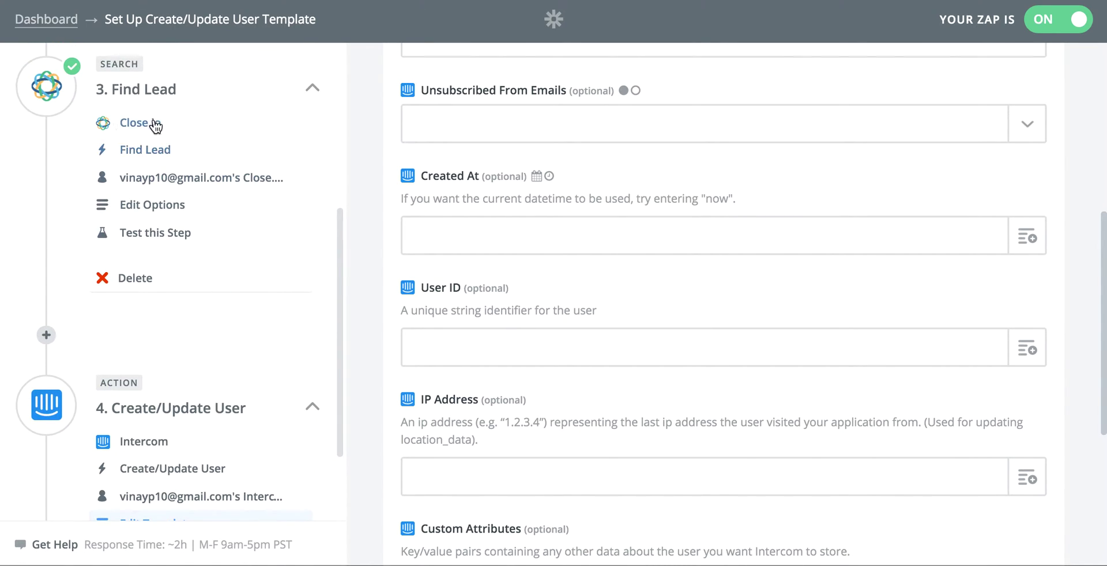
scroll(224, 323, "down", 3)
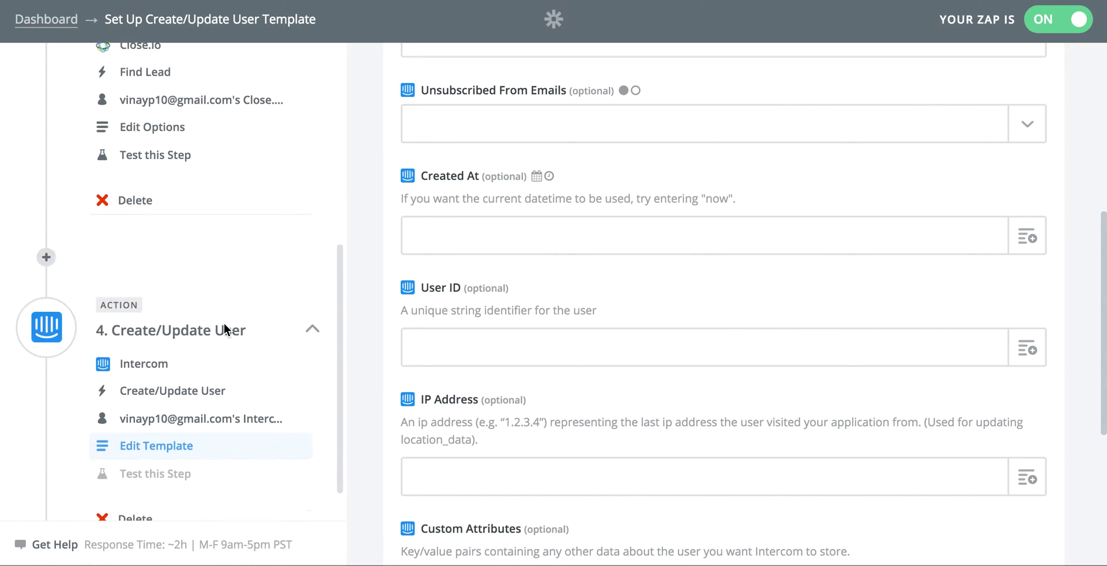
scroll(223, 323, "down", 2)
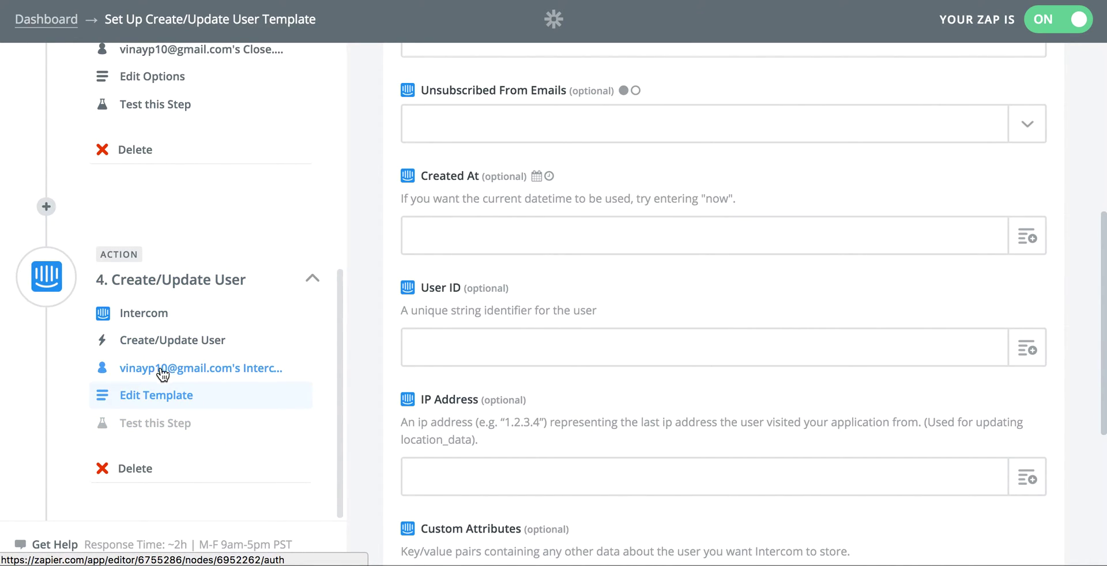
scroll(182, 367, "up", 4)
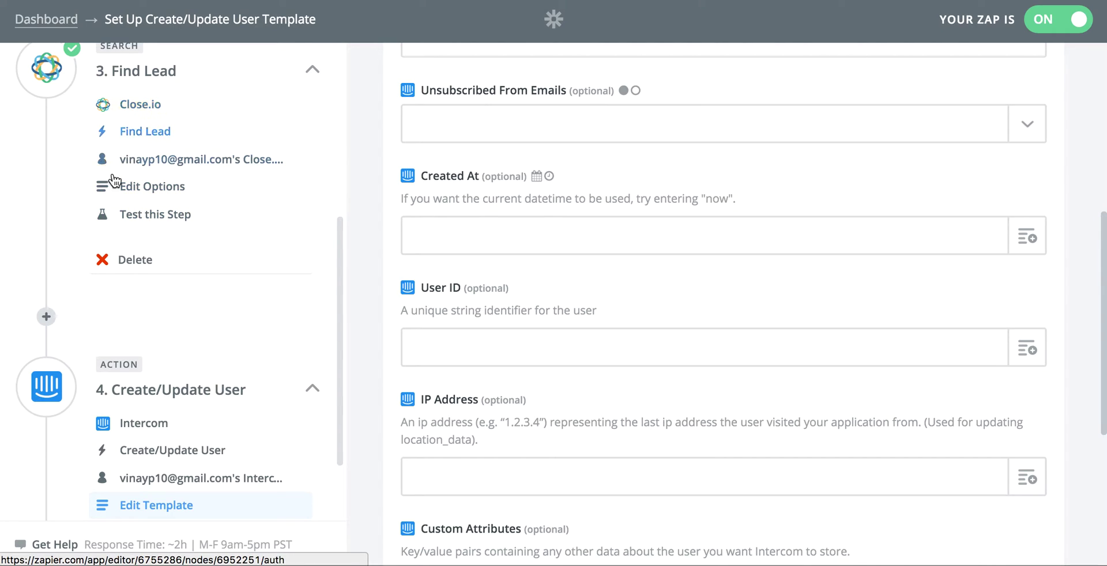
scroll(152, 79, "up", 1)
scroll(151, 79, "up", 2)
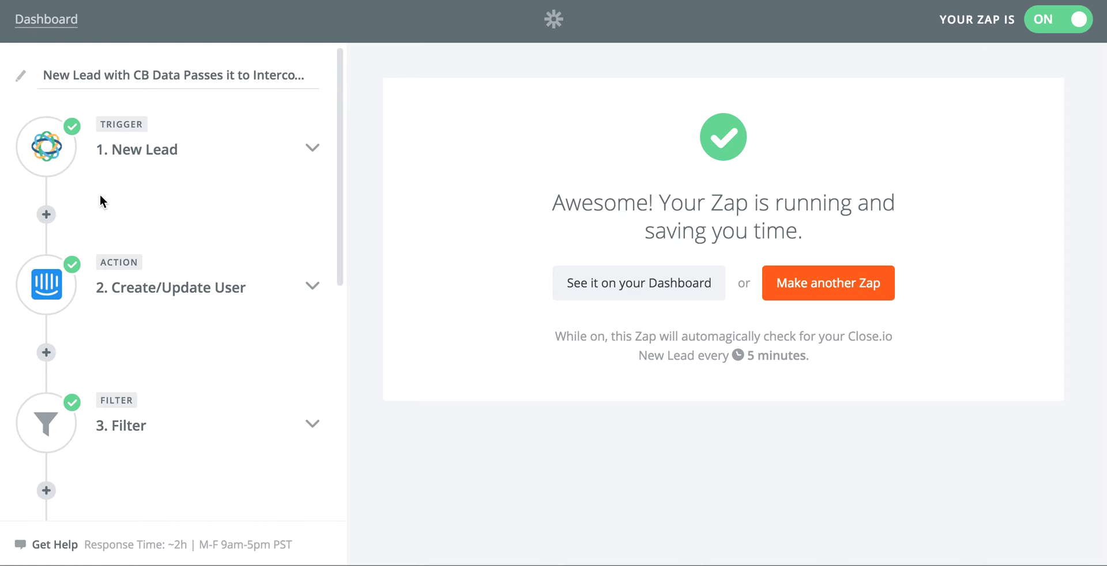
Open the New Lead trigger's options in the "New Lead with CB Data" Zap to check its custom query
left_click(171, 150)
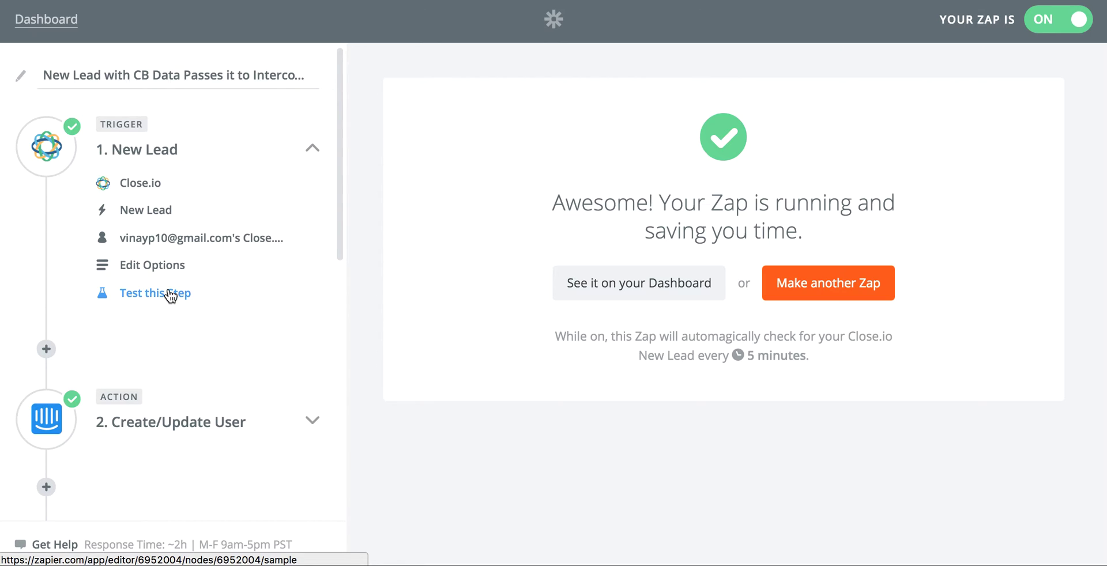
left_click(171, 295)
left_click(173, 269)
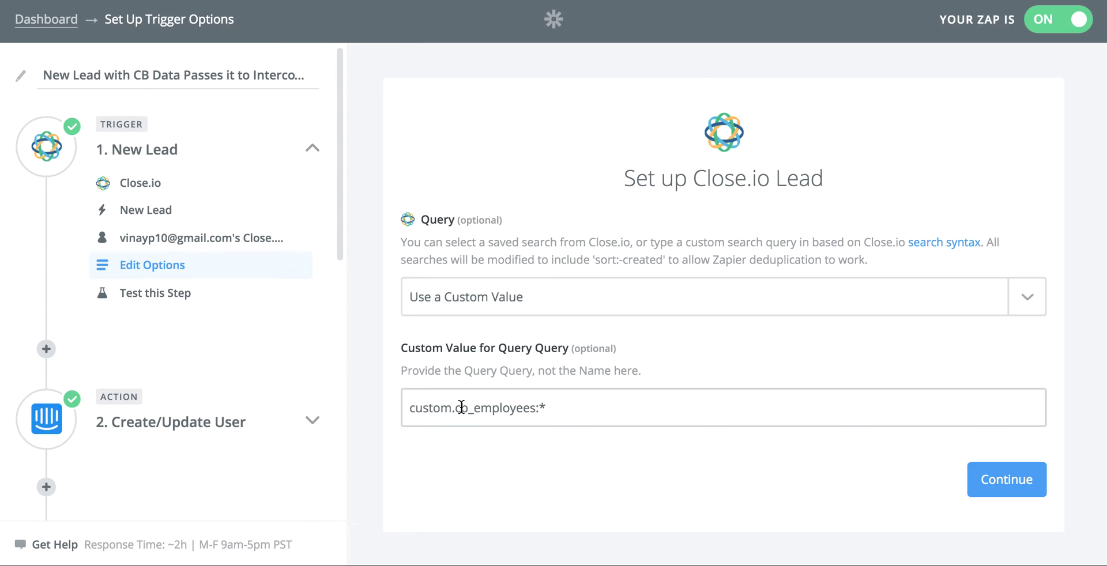
Open the Filter step of the Zap for editing to check its conditions
scroll(244, 360, "down", 3)
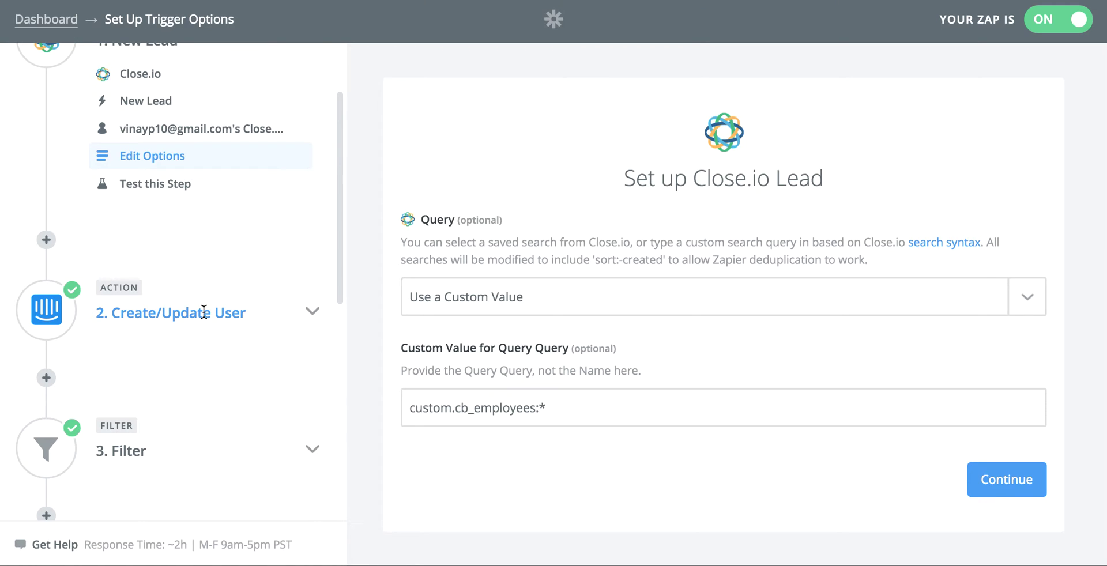
scroll(204, 312, "down", 3)
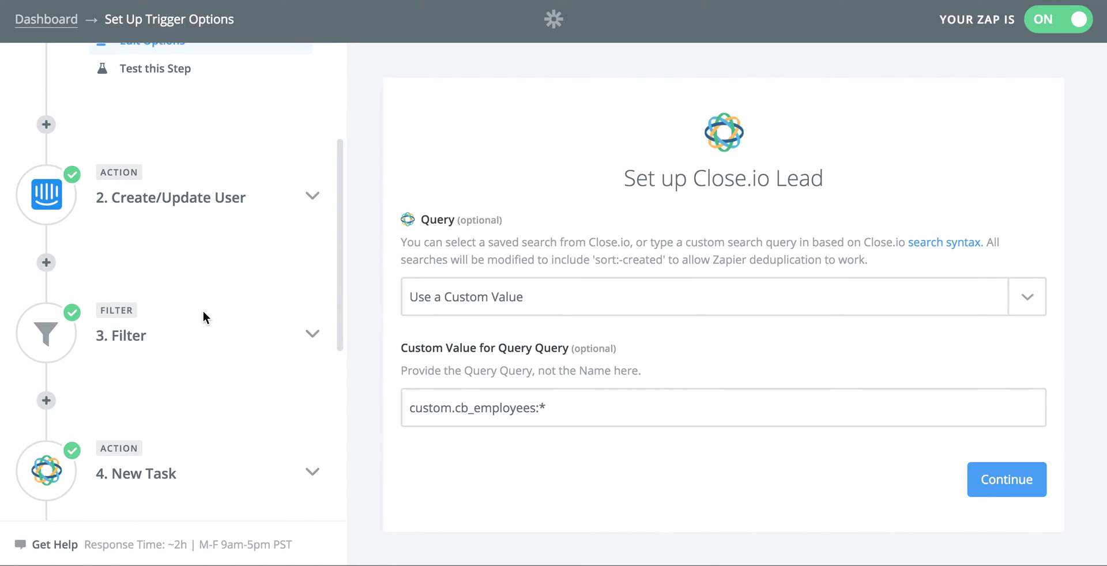
left_click(311, 336)
scroll(277, 335, "down", 1)
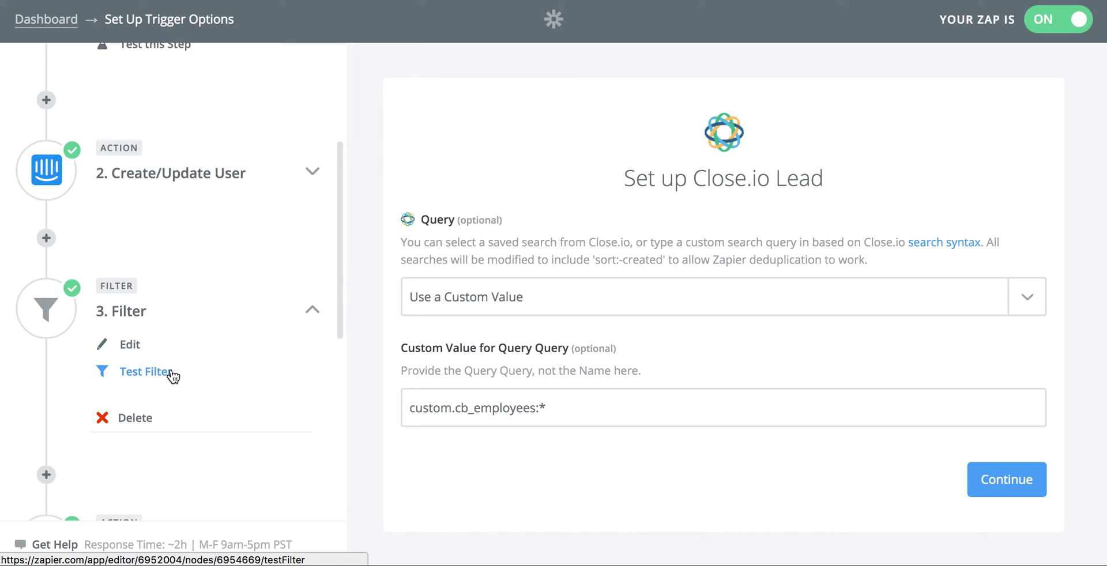
left_click(147, 348)
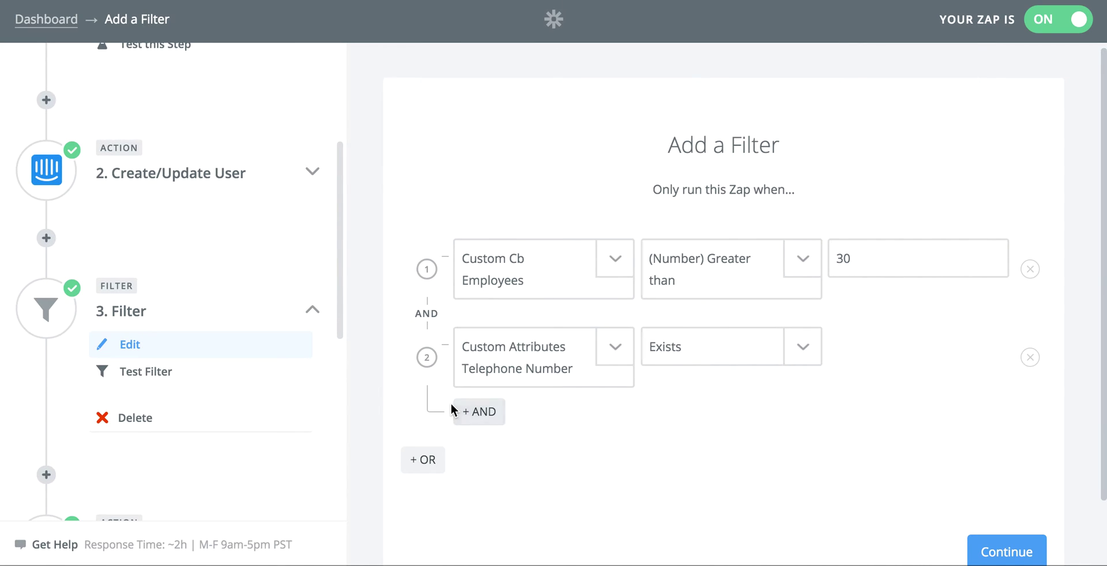
Review the actions following the filter, from New Task through New Note and Send Channel Message to Send Outbound Email
scroll(255, 281, "down", 3)
scroll(255, 287, "down", 5)
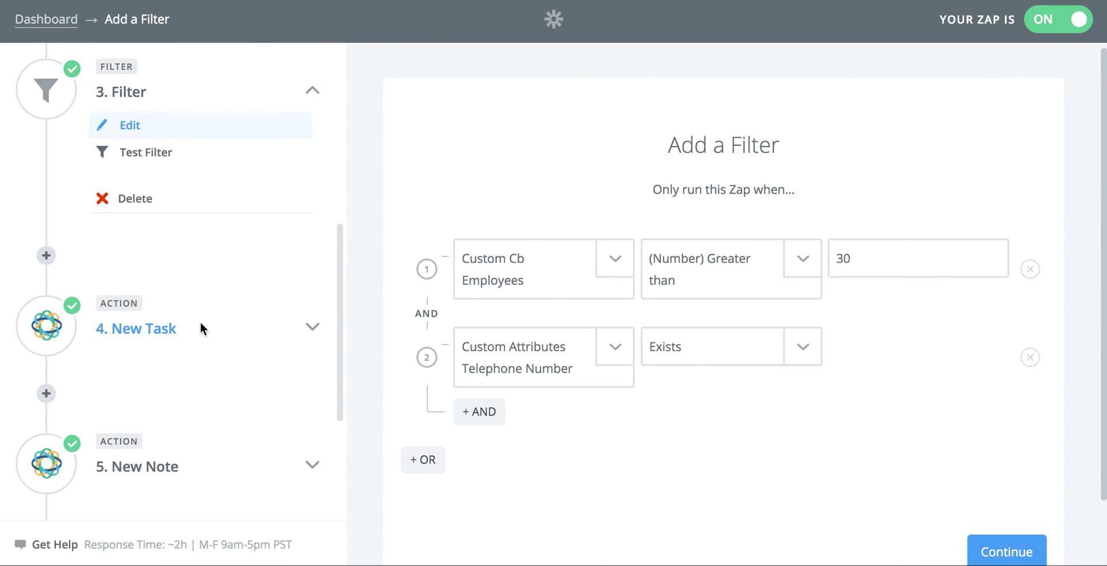
scroll(203, 328, "down", 2)
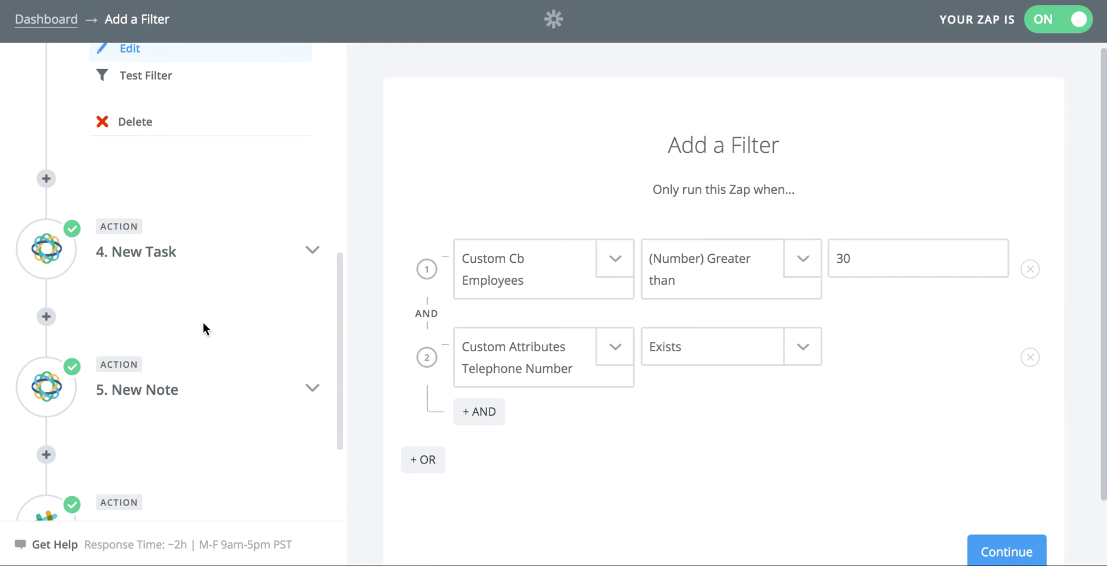
scroll(202, 322, "down", 2)
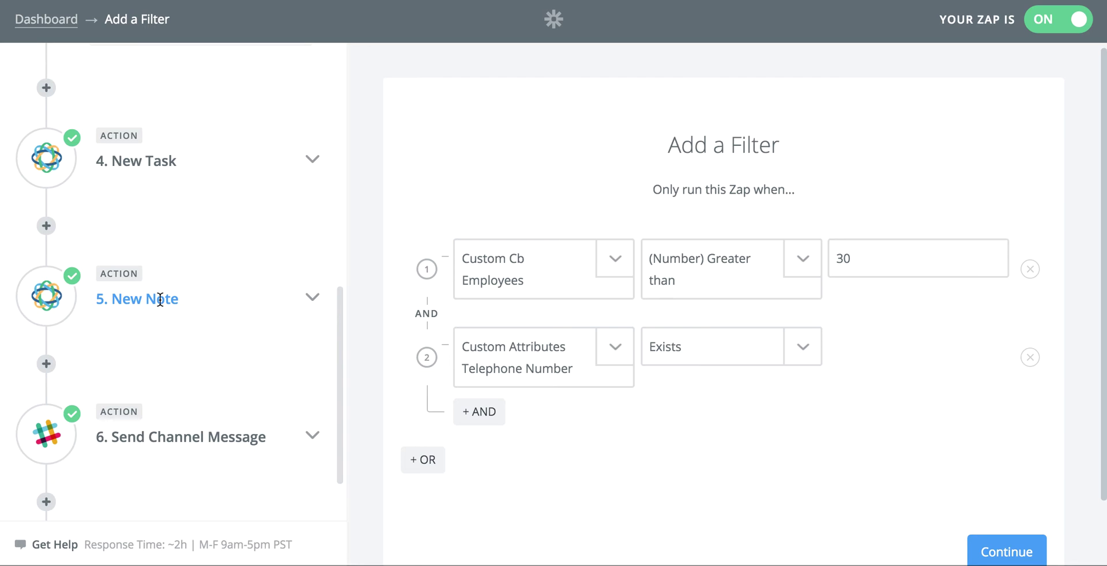
scroll(240, 340, "down", 2)
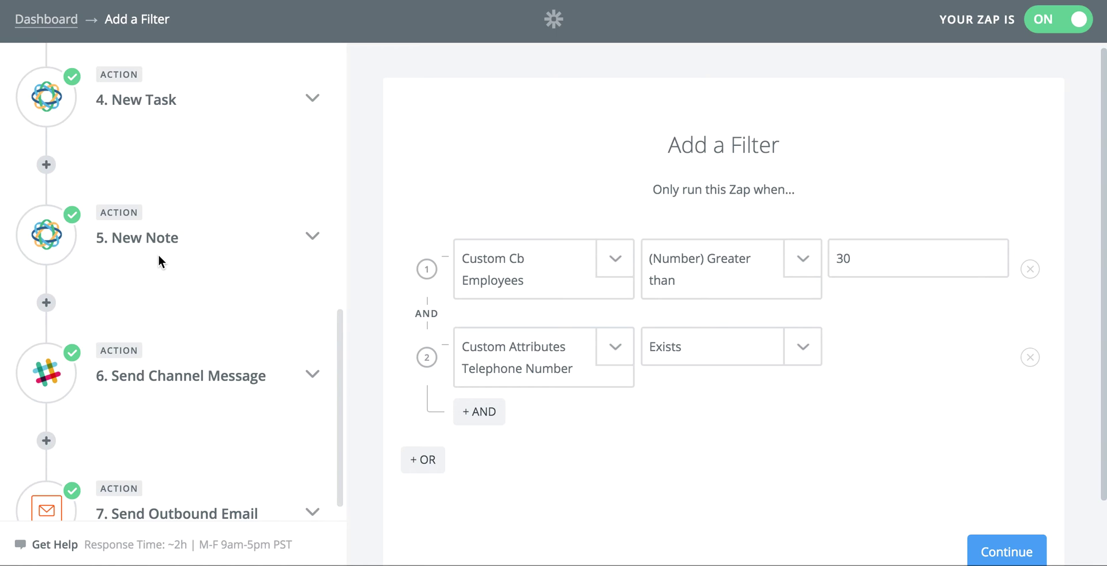
scroll(213, 271, "down", 3)
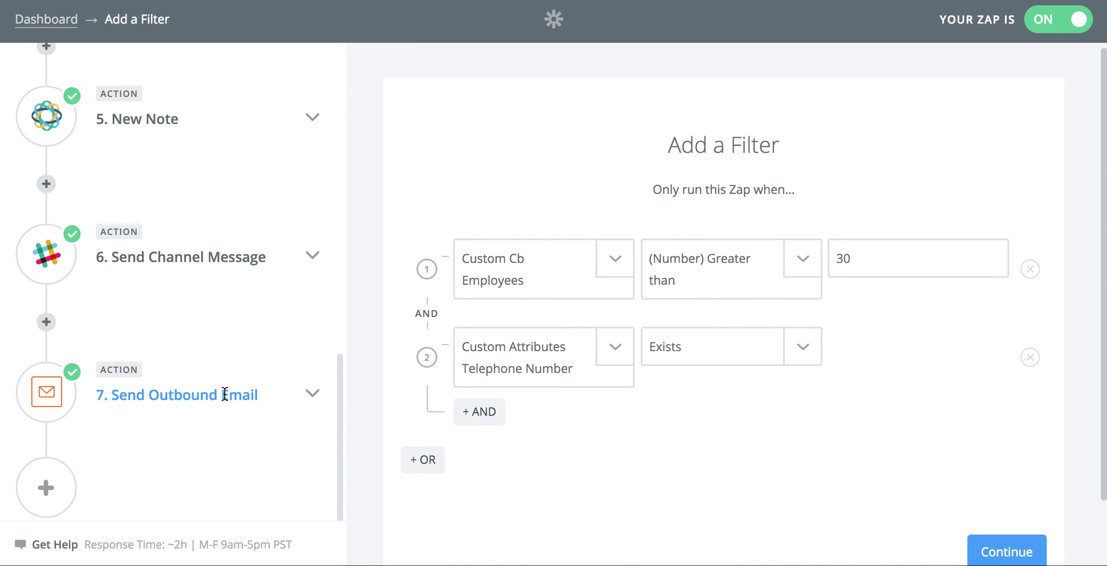
Look over this Zap from its trigger, and return to the start of the Intercom New Lead to Close.io Zap
scroll(222, 407, "up", 10)
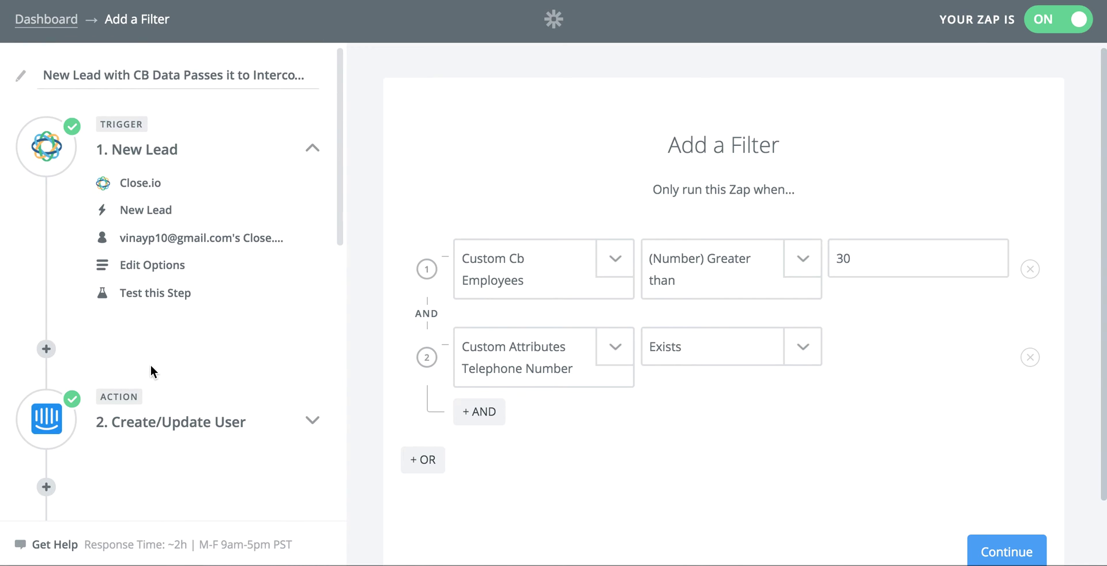
scroll(150, 365, "down", 10)
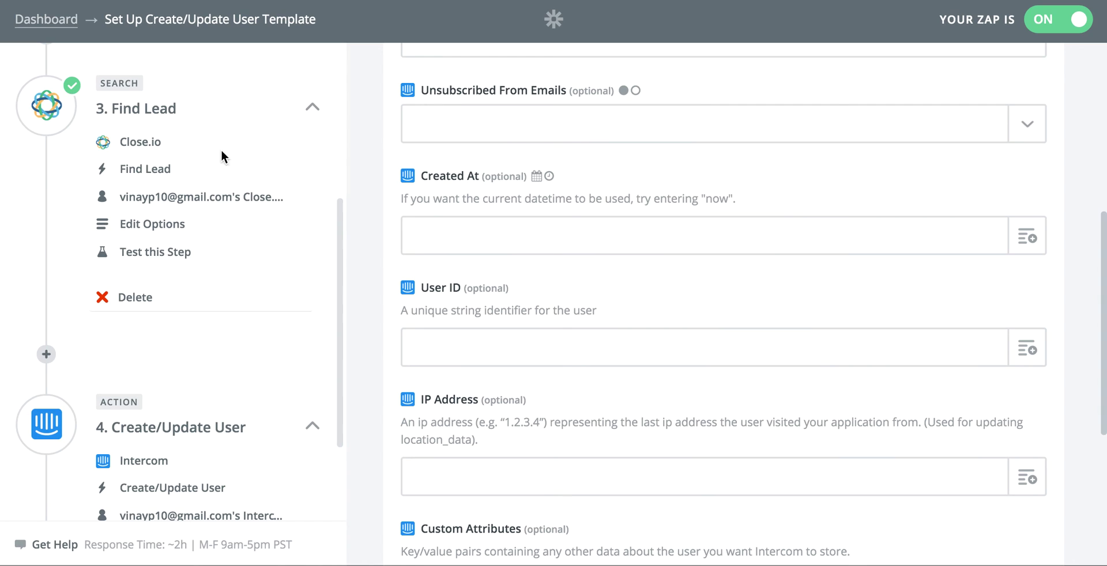
scroll(179, 161, "up", 5)
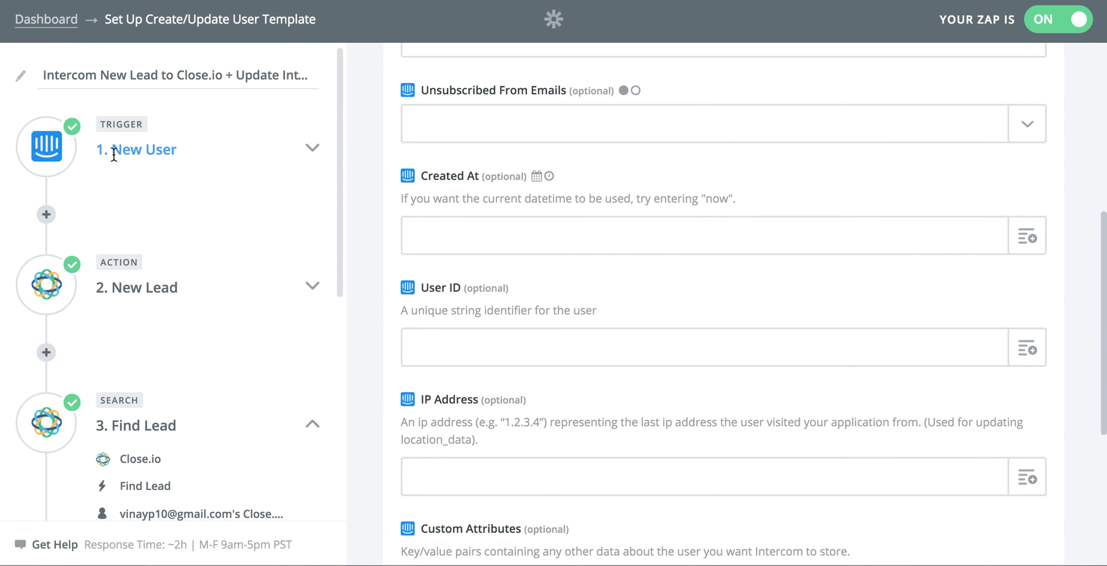